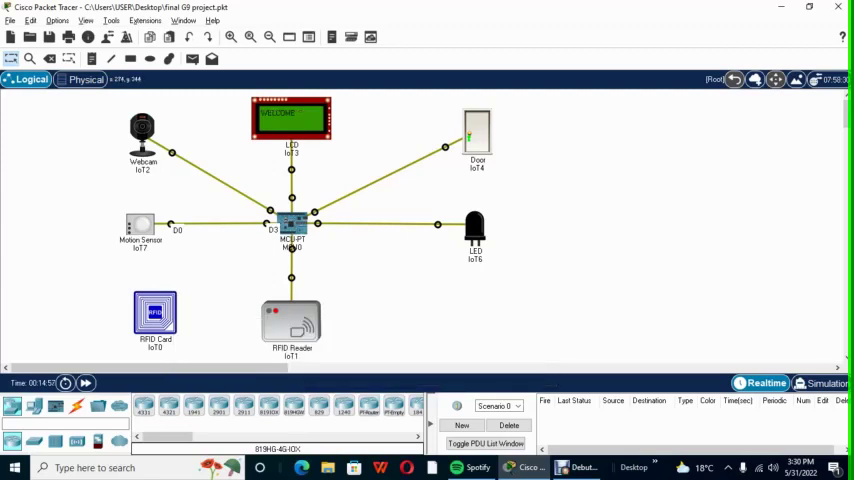
Hold the RFID card on the reader to open the door and light the LED, then move it away
mouse_move(155, 312)
left_mouse_down()
mouse_move(234, 337)
mouse_move(306, 318)
left_mouse_up()
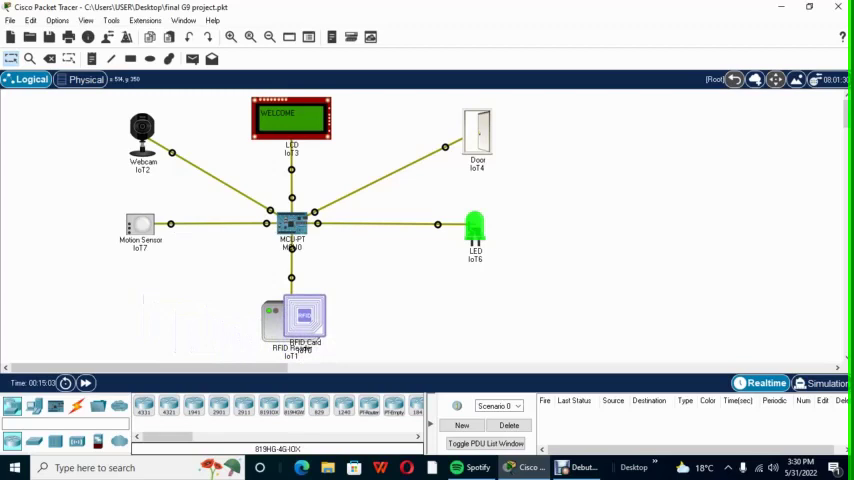
left_click_drag(306, 318, 319, 323)
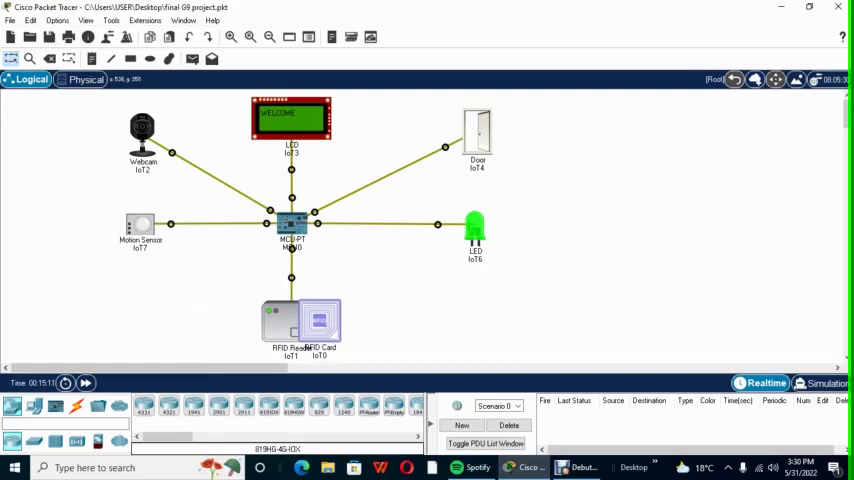
mouse_move(319, 323)
left_mouse_down()
mouse_move(465, 229)
mouse_move(471, 257)
mouse_move(442, 276)
mouse_move(394, 278)
mouse_move(328, 314)
mouse_move(469, 330)
left_mouse_up()
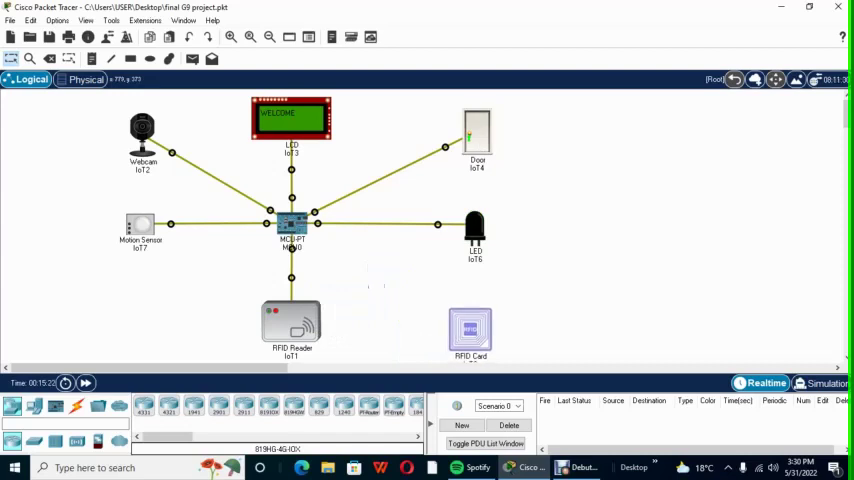
mouse_move(470, 330)
left_mouse_down()
mouse_move(417, 300)
mouse_move(248, 243)
mouse_move(189, 269)
mouse_move(148, 312)
left_mouse_up()
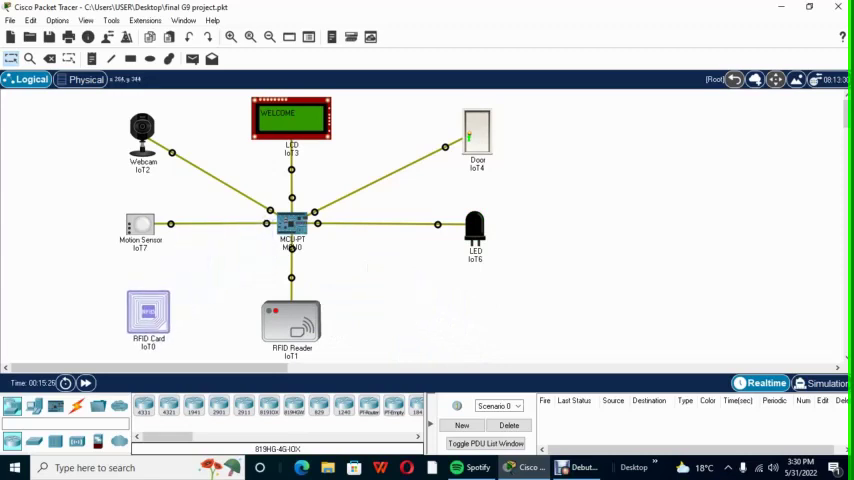